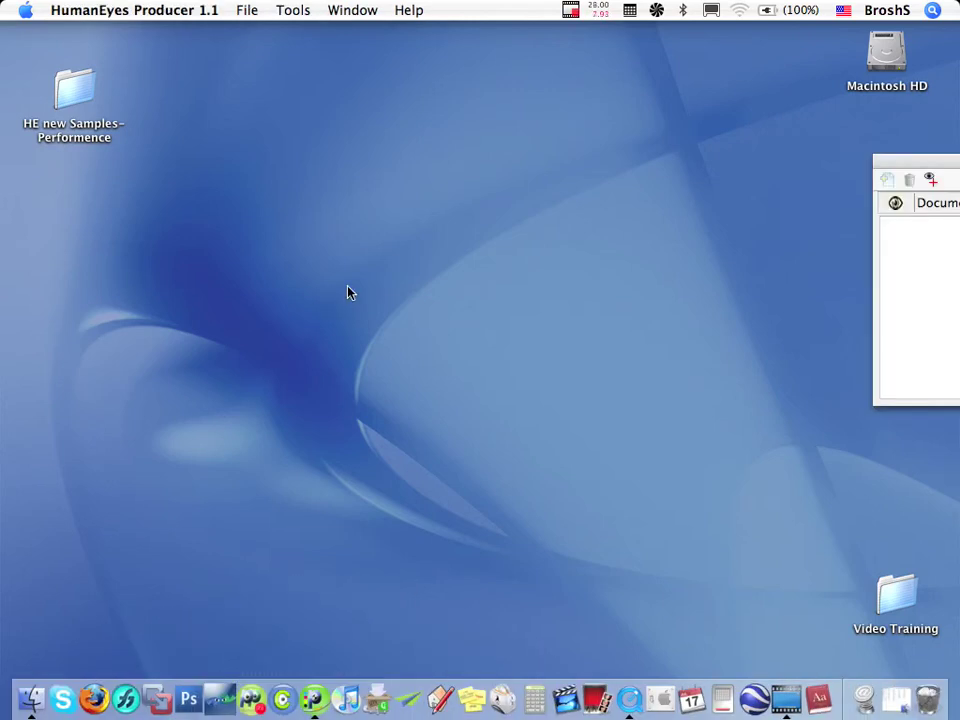
# - Launch Tools > Pitch Measurement to get the Custom 20 × 28 inch, 1200 dpi pitch settings
pyautogui.click(241, 7)
pyautogui.moveTo(283, 8)
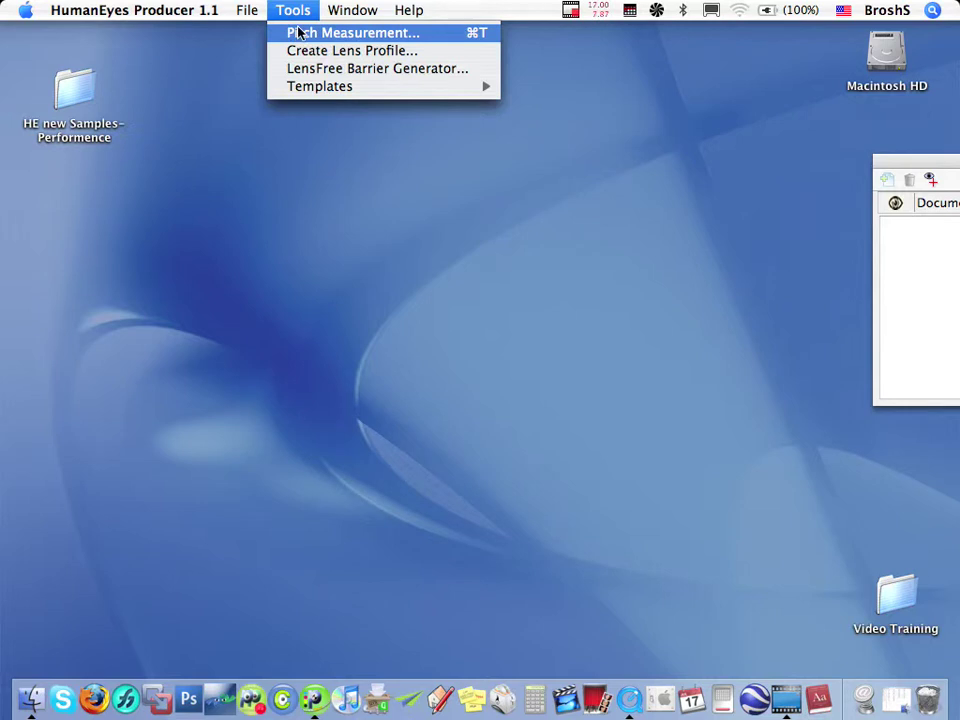
pyautogui.click(441, 38)
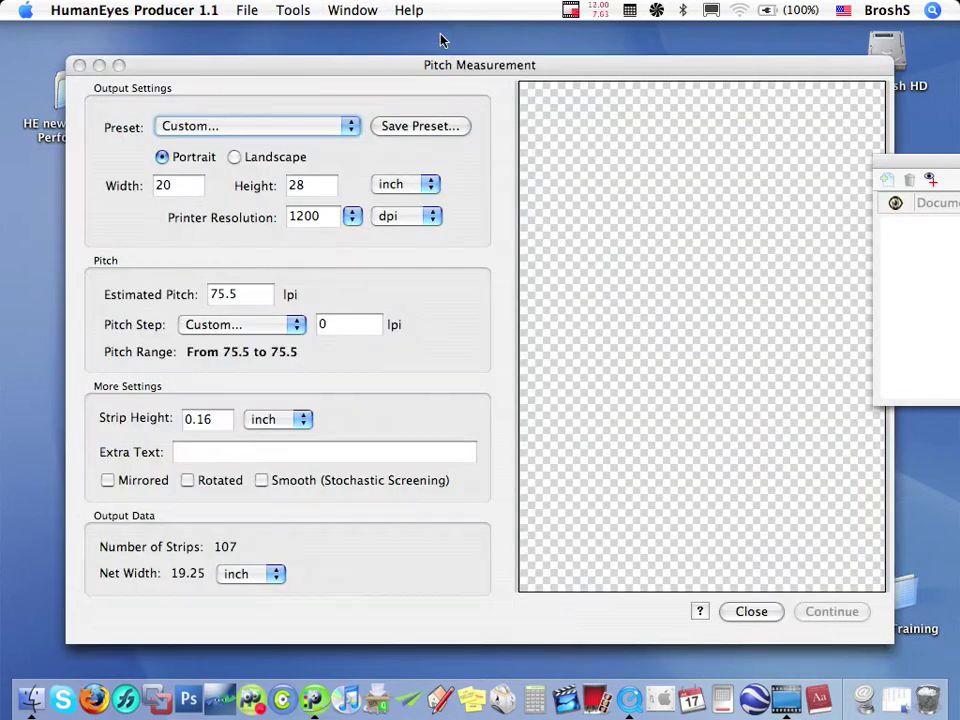
# - Enter a pitch step of 0.1 lpi, giving a 75.4–75.6 lpi range across 107 strips
pyautogui.click(300, 11)
pyautogui.moveTo(352, 12)
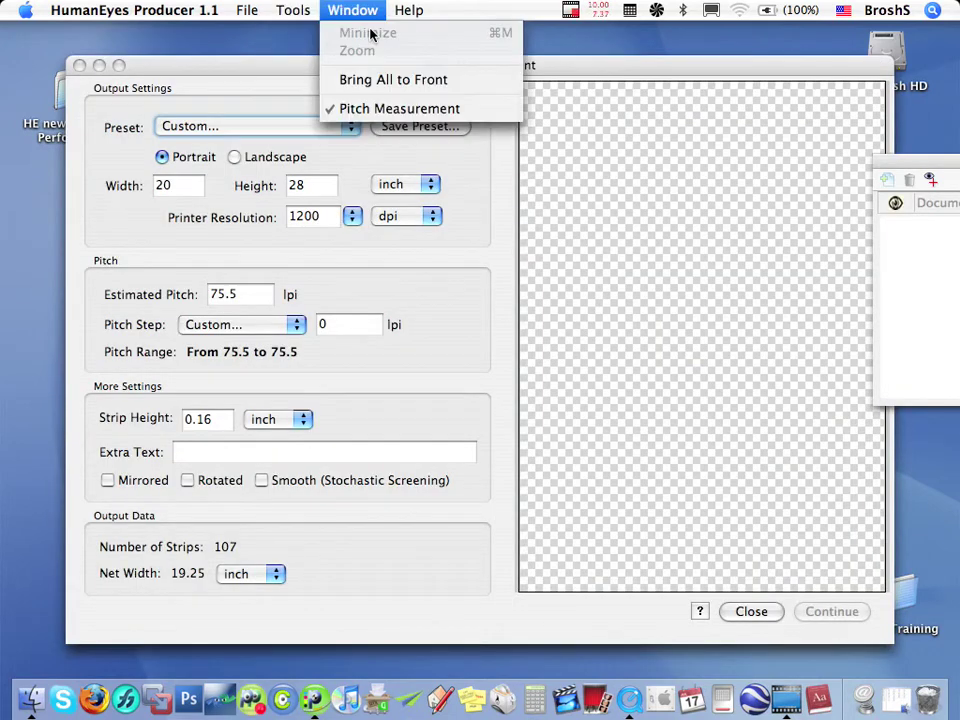
pyautogui.moveTo(293, 12)
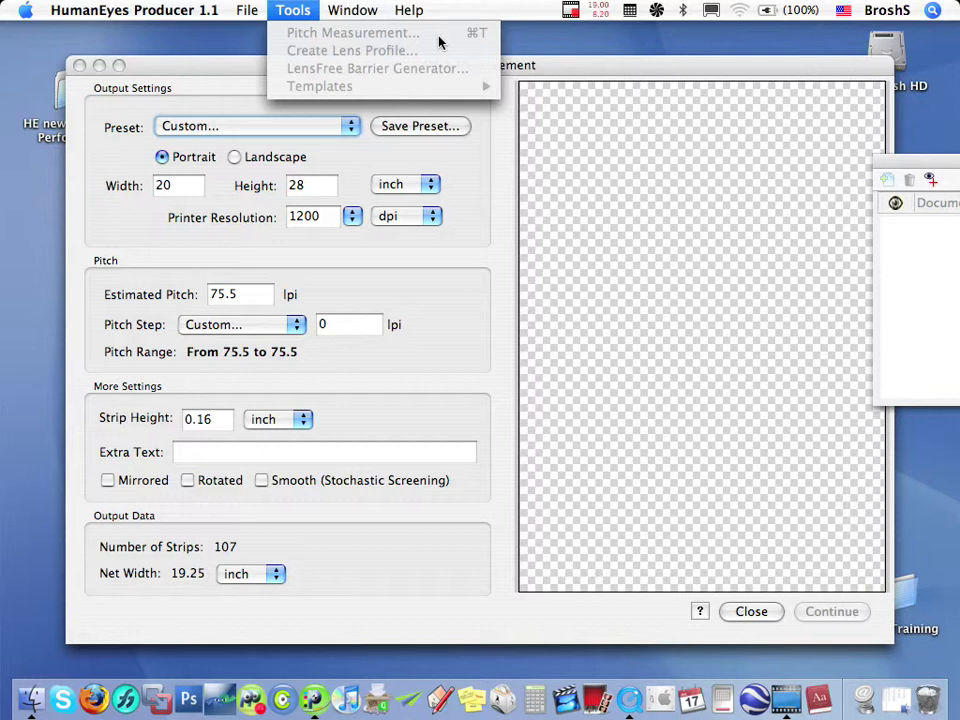
pyautogui.click(548, 83)
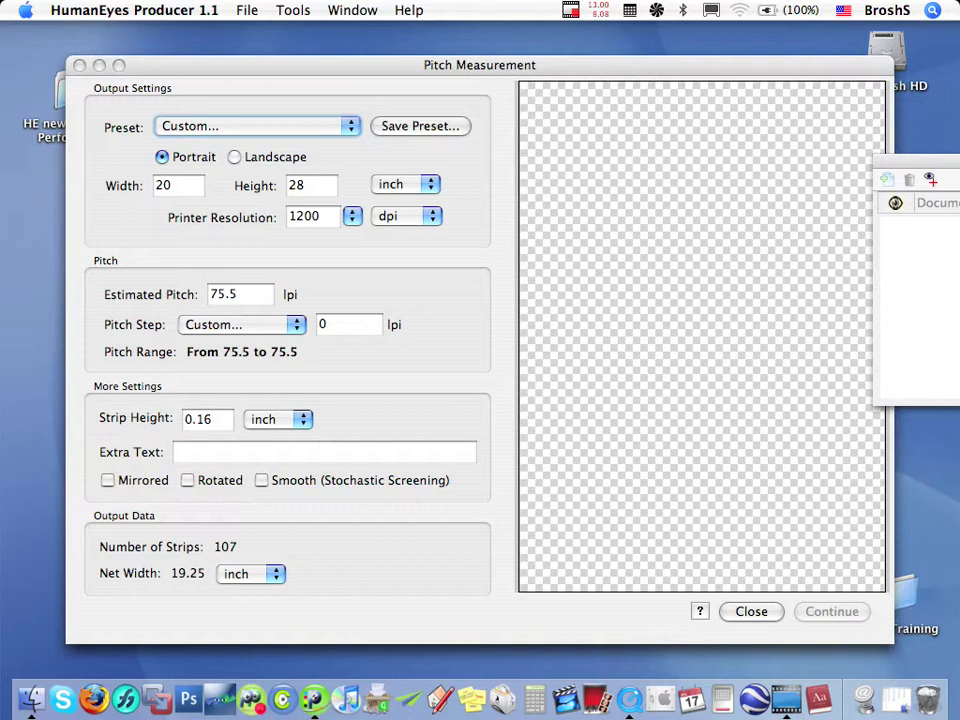
pyautogui.click(332, 326)
pyautogui.write('.')
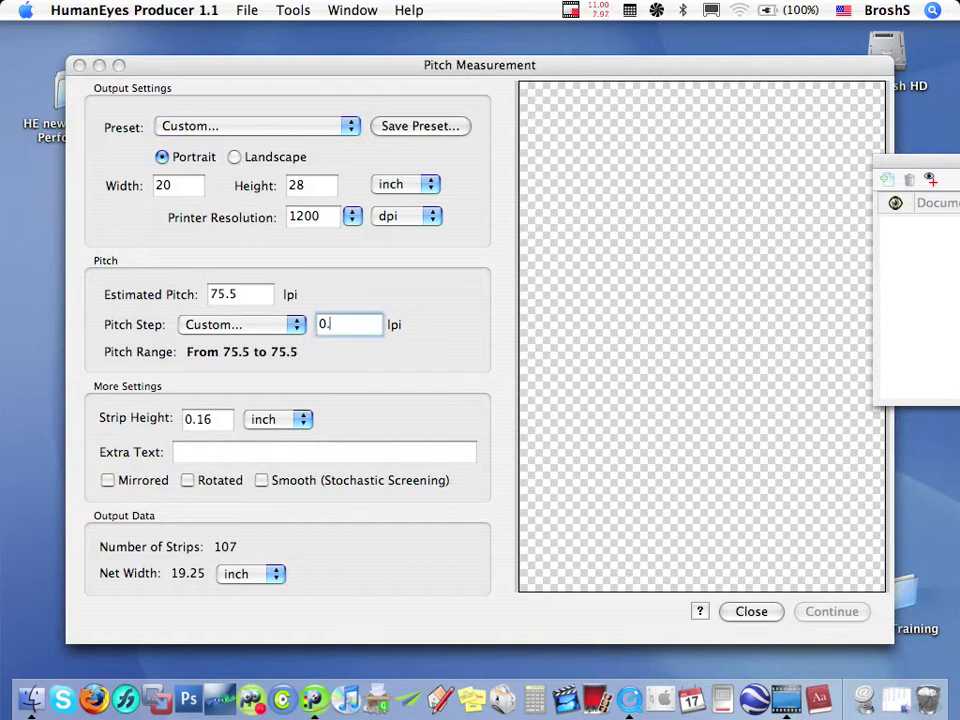
pyautogui.write('1')
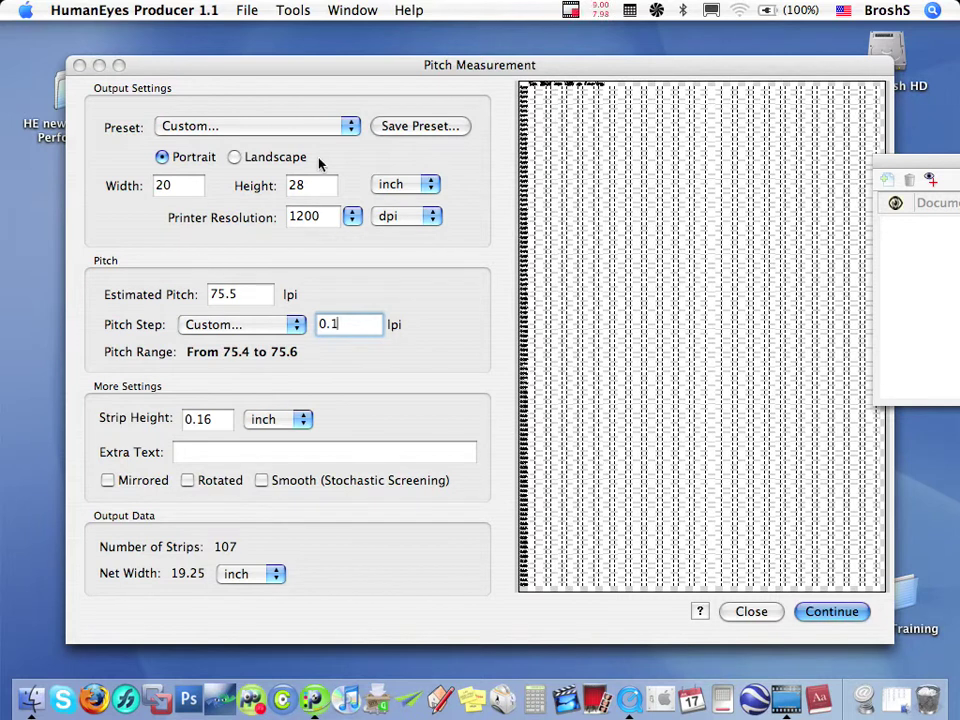
pyautogui.click(300, 126)
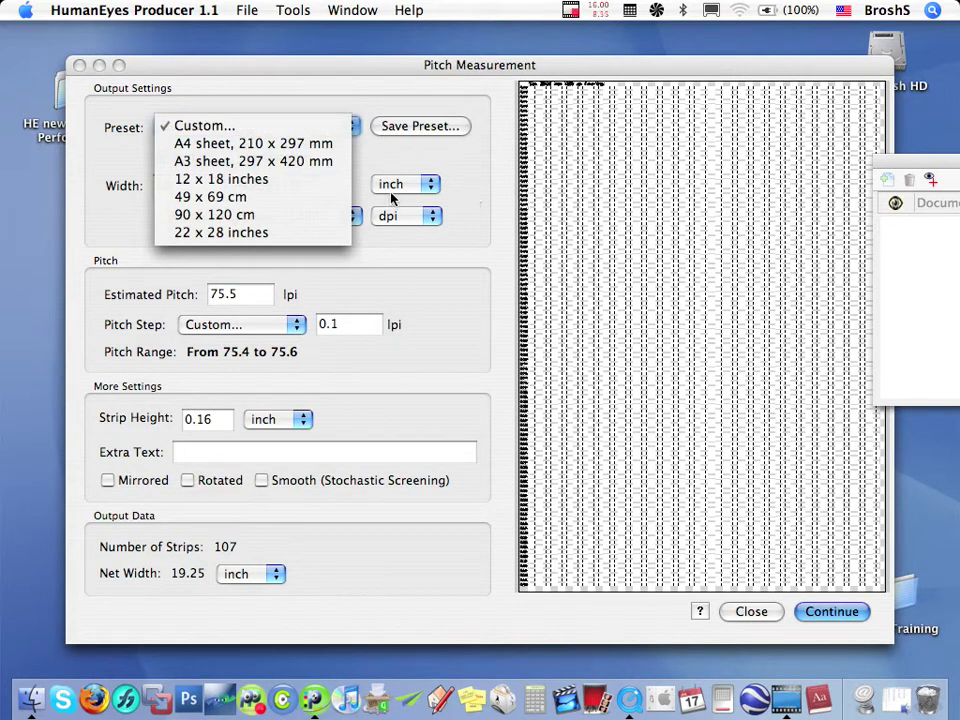
pyautogui.click(361, 165)
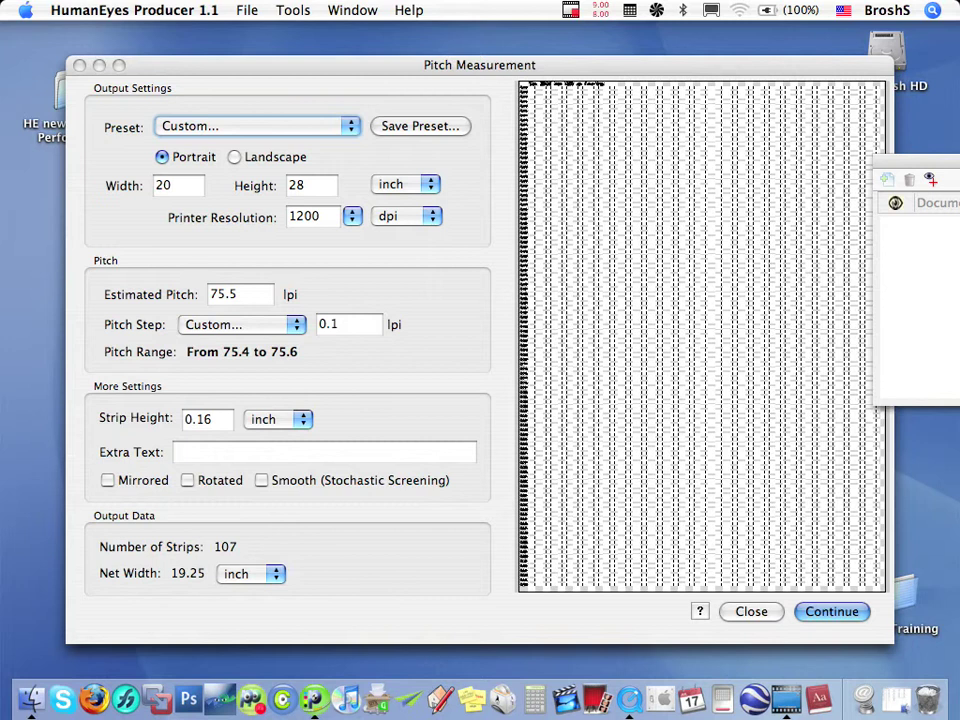
pyautogui.click(313, 216)
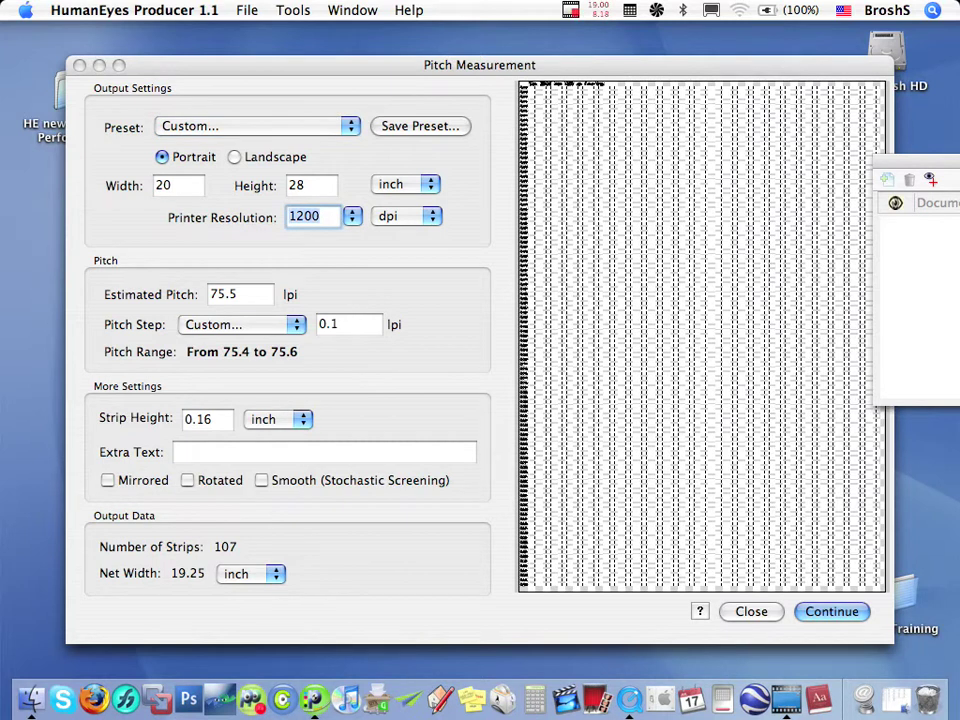
pyautogui.press('BackSpace')
pyautogui.press('BackSpace')
pyautogui.press('BackSpace')
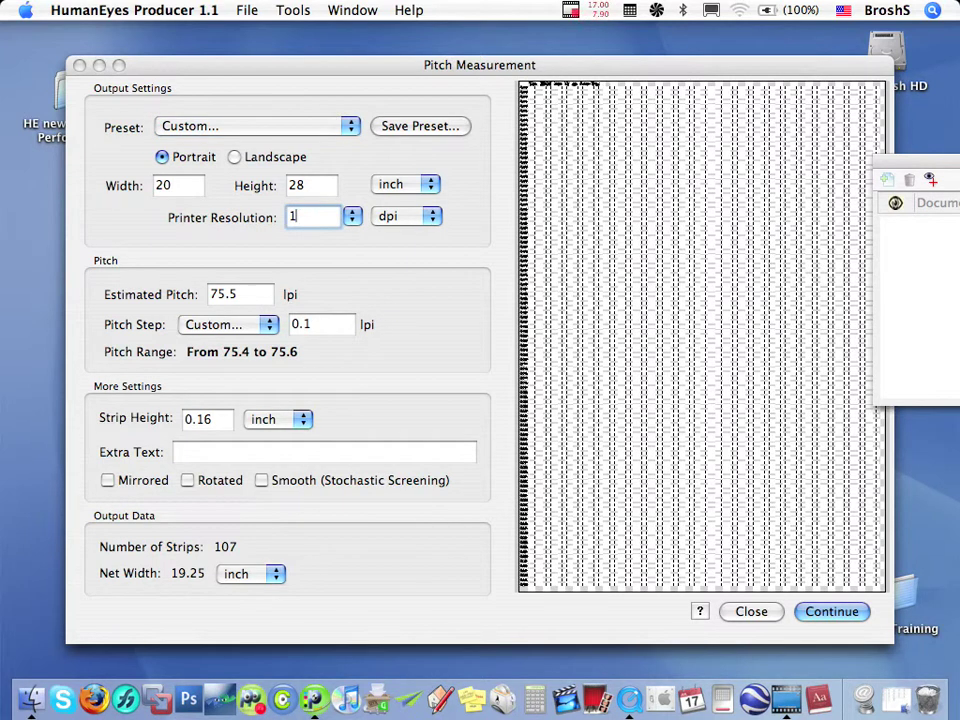
pyautogui.write('270')
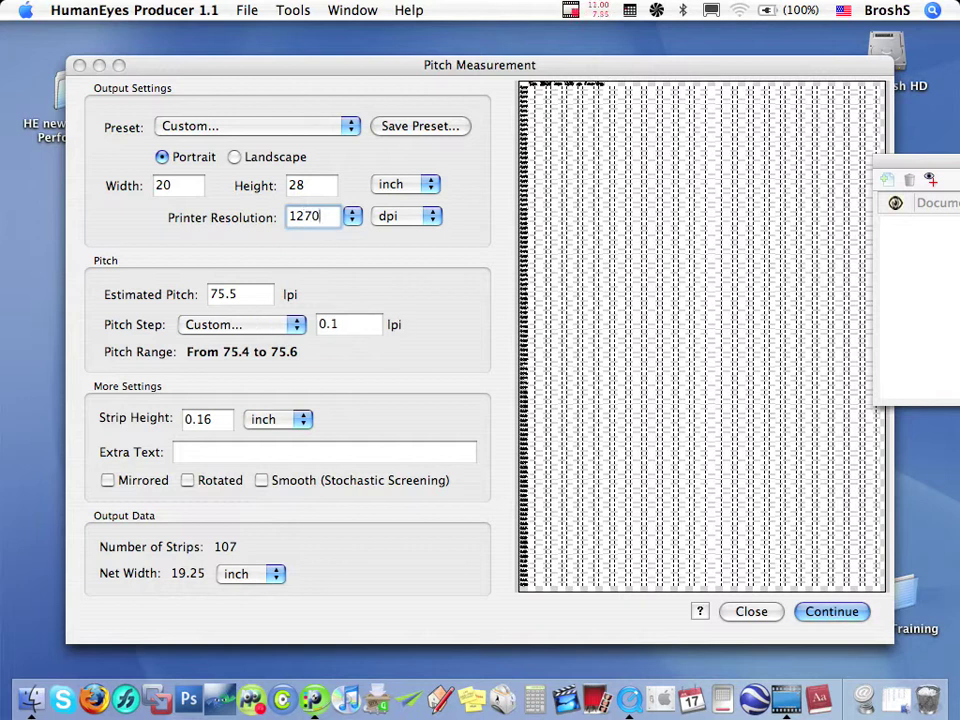
pyautogui.click(303, 217)
pyautogui.press('Delete')
pyautogui.write('0')
pyautogui.click(258, 292)
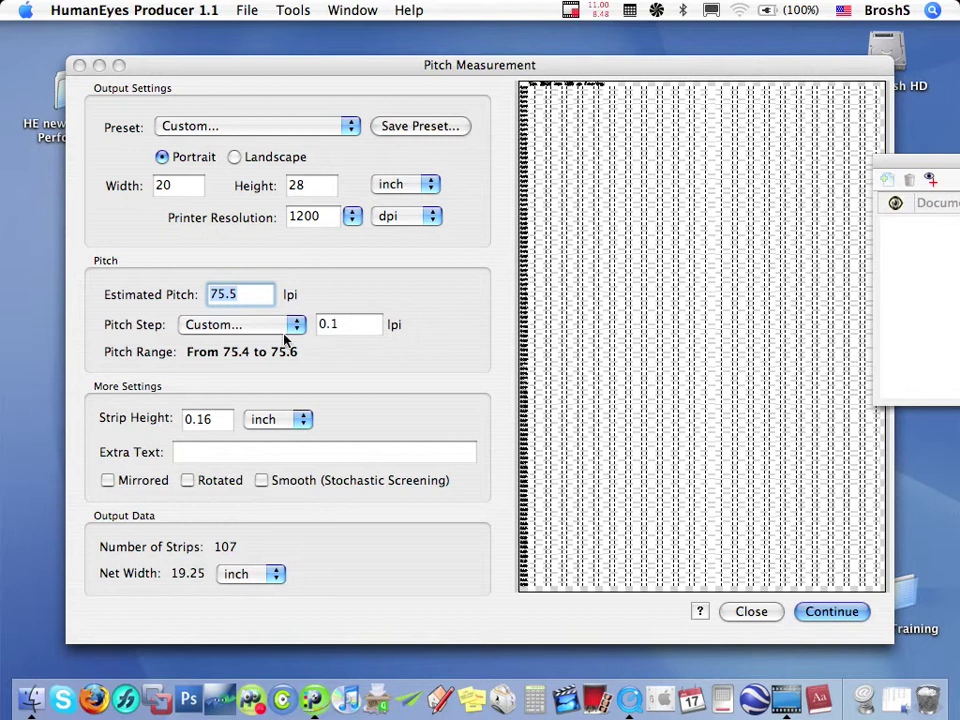
# - Reselect the 0.1 pitch step value and switch on the Mirrored option for the test pattern
pyautogui.click(340, 324)
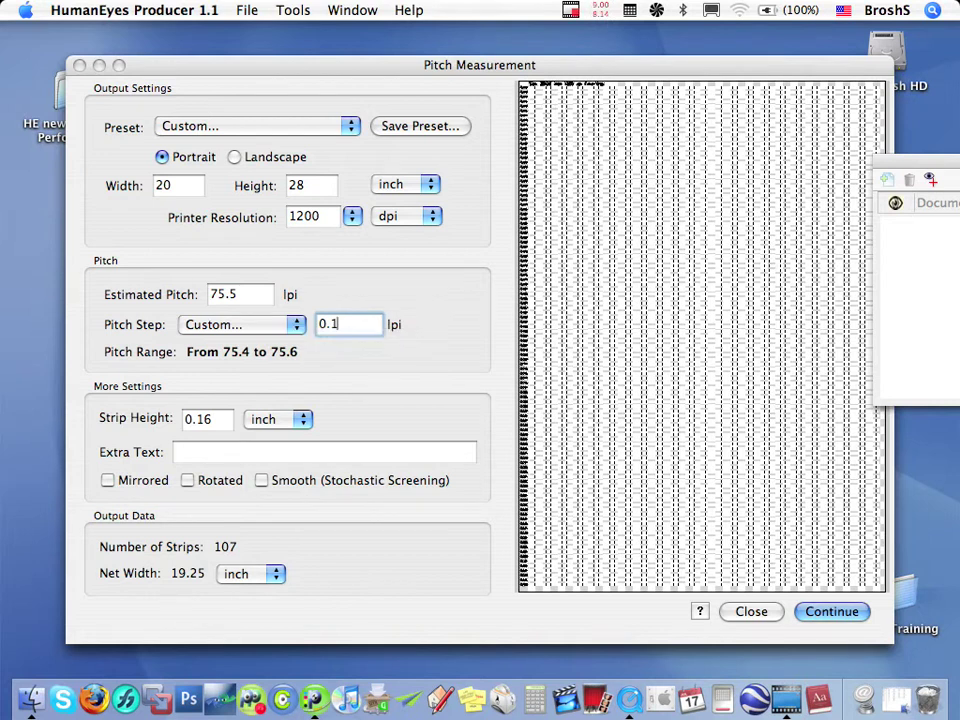
pyautogui.doubleClick(320, 325)
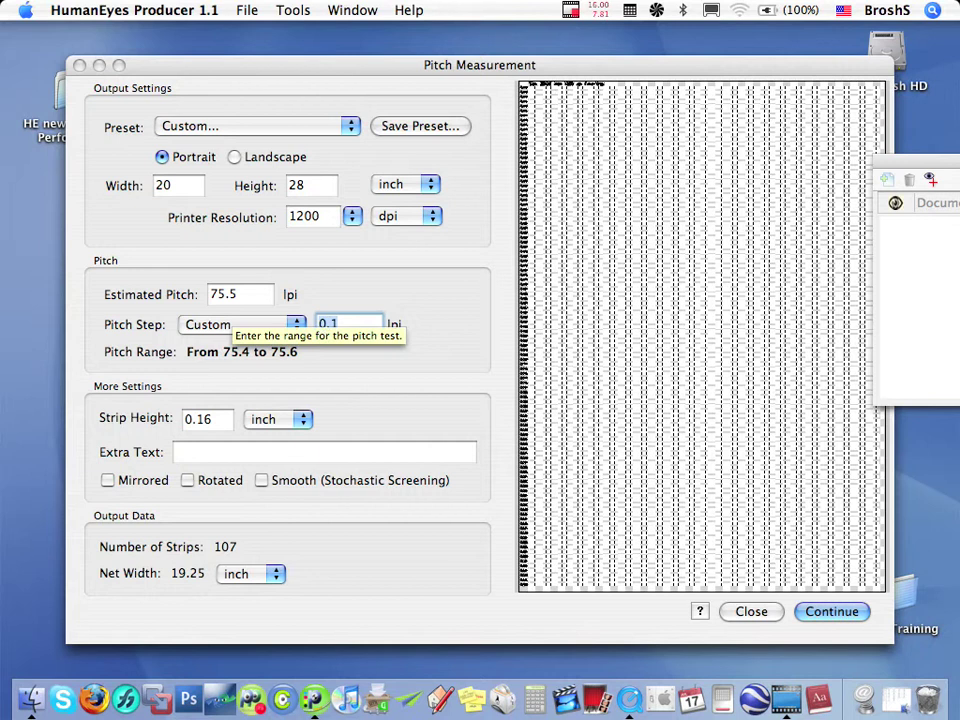
pyautogui.click(130, 480)
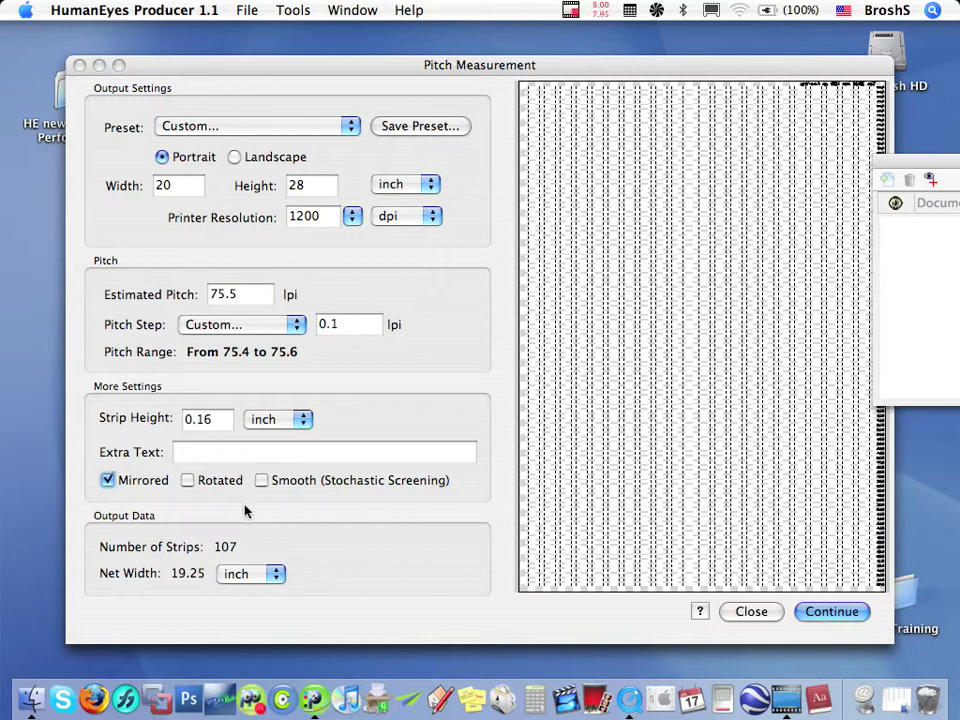
# - Name the file Pitch75.tif, keep TIFF format, save it and accept LZW compression
pyautogui.click(831, 611)
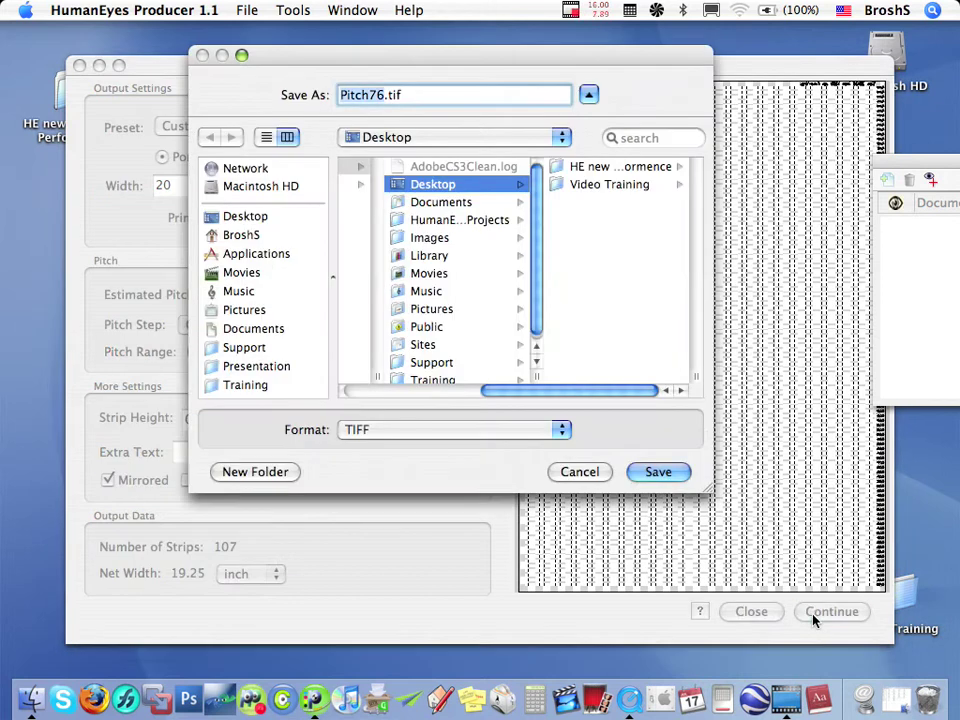
pyautogui.click(384, 95)
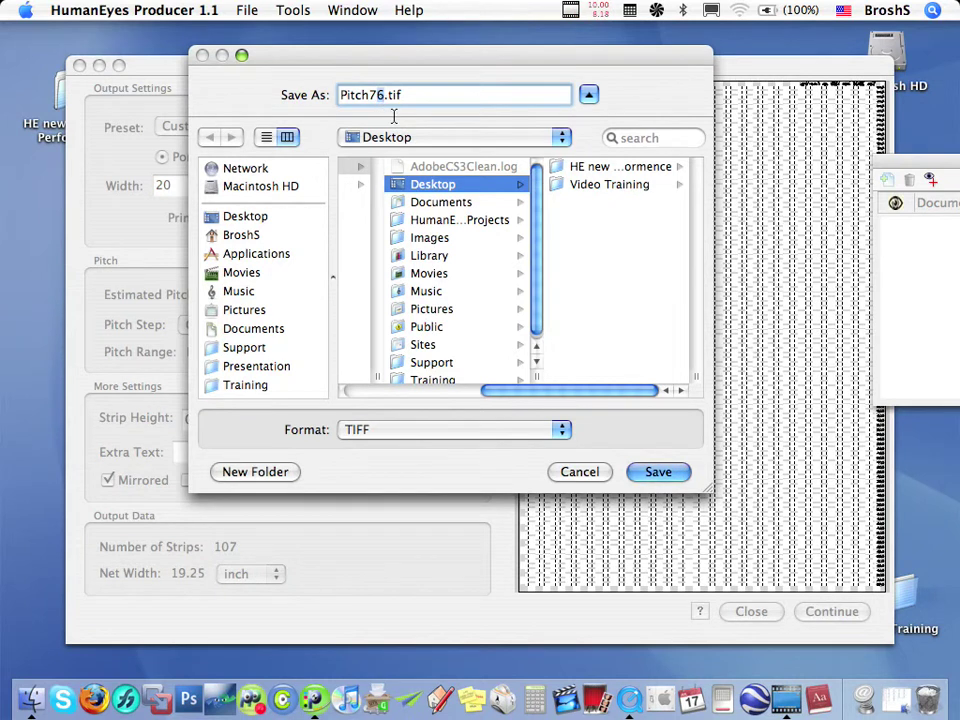
pyautogui.write('5')
pyautogui.click(452, 433)
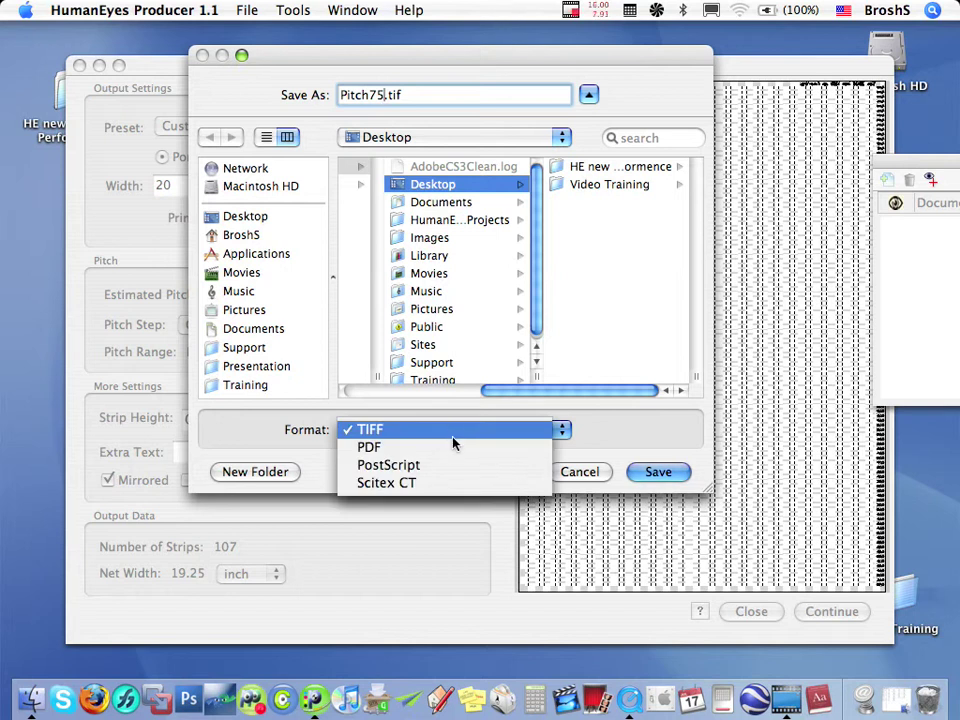
pyautogui.click(645, 476)
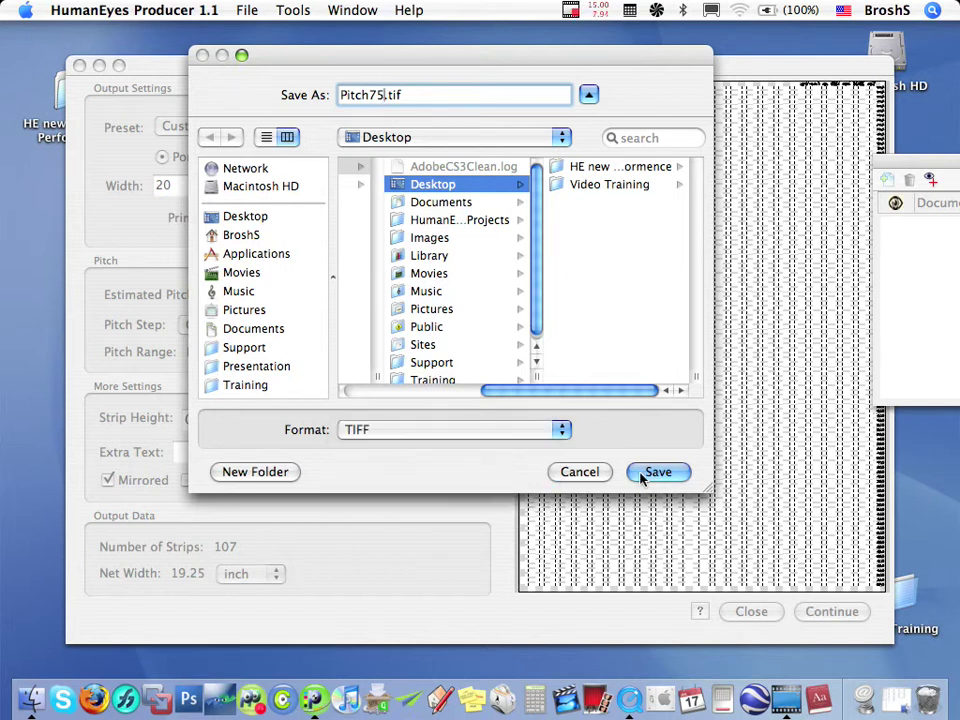
pyautogui.click(645, 475)
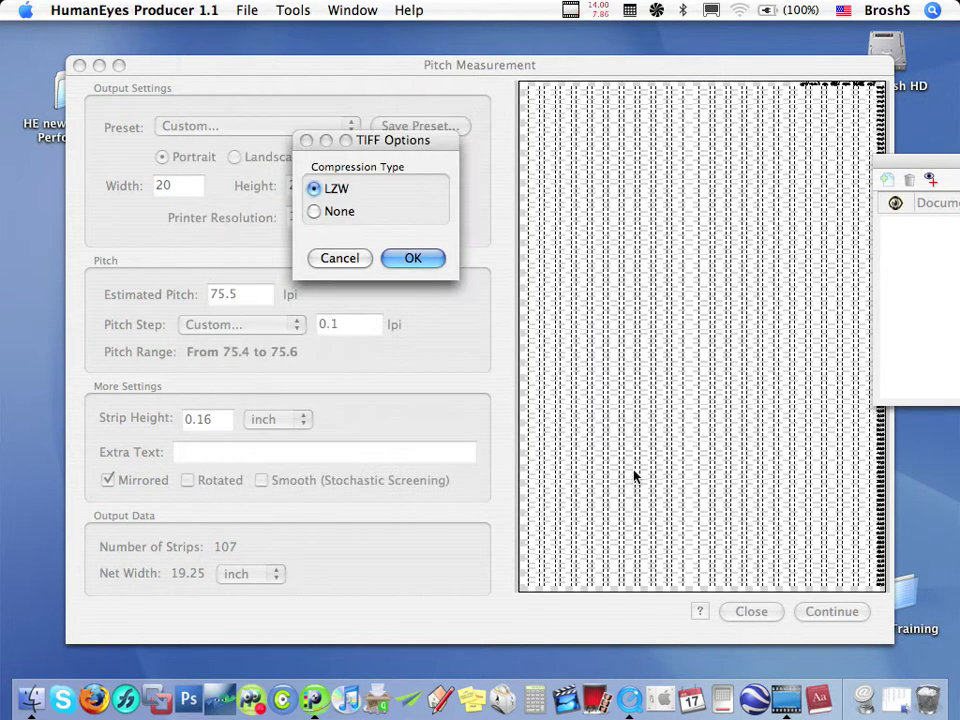
pyautogui.click(410, 259)
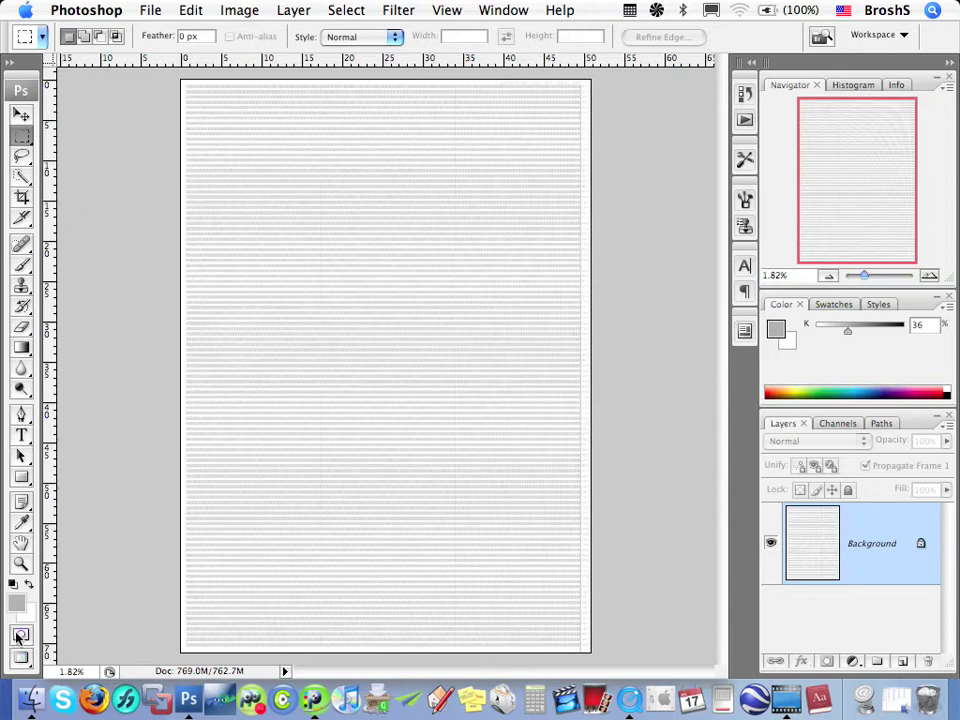
# - Zoom in on the mirrored 75.400–75.600 lpi labels, fit the page, then return to HumanEyes Producer
pyautogui.click(22, 566)
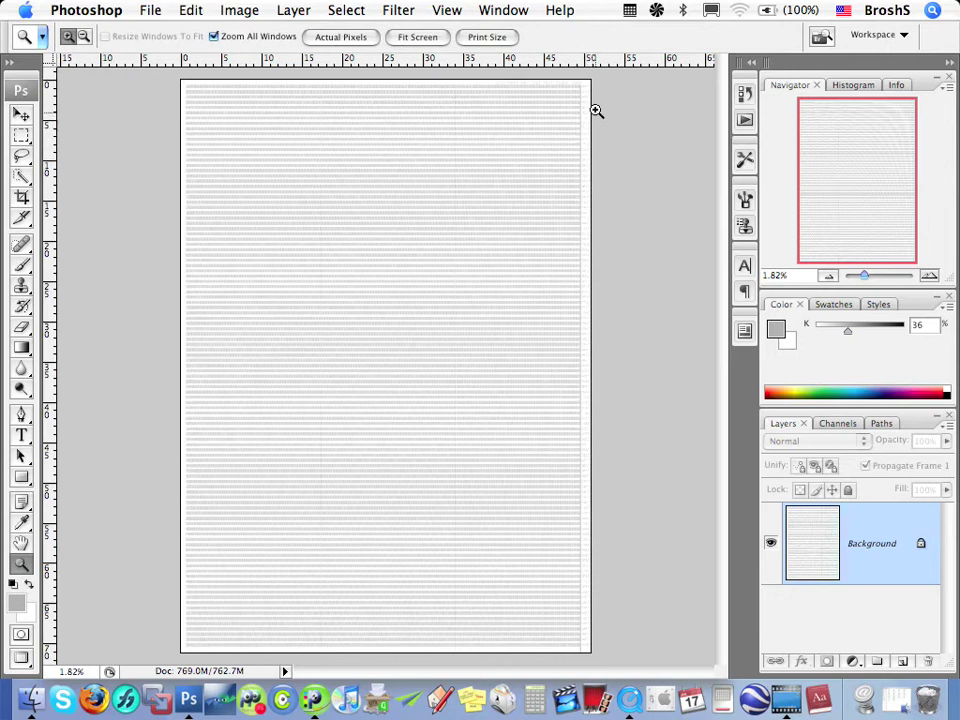
pyautogui.moveTo(596, 111); pyautogui.dragTo(567, 86)
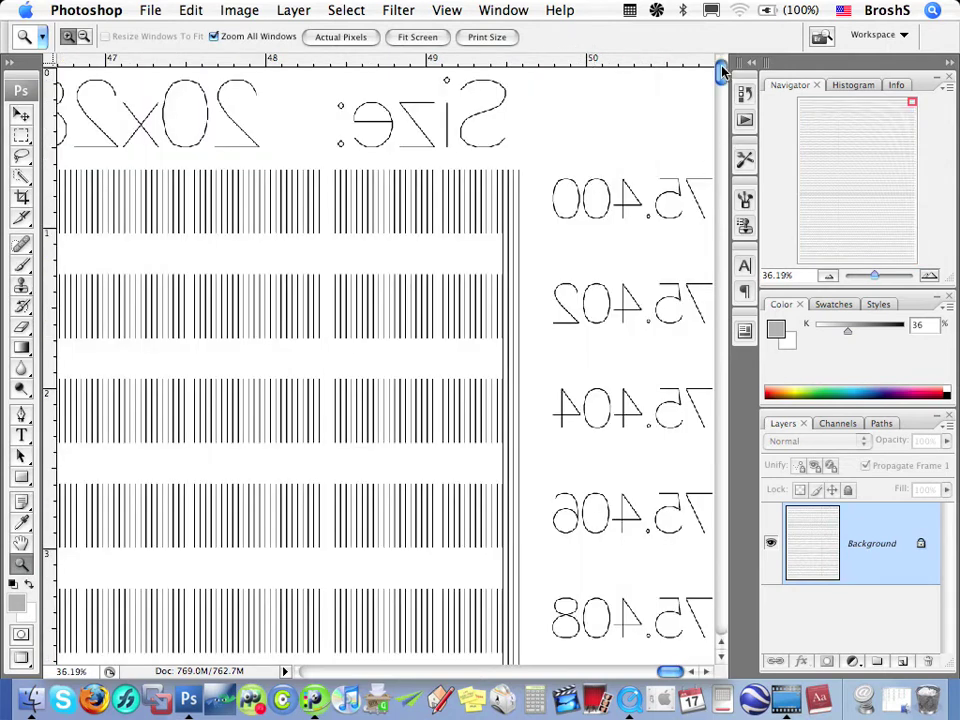
pyautogui.moveTo(722, 72); pyautogui.dragTo(745, 525)
pyautogui.moveTo(730, 594); pyautogui.dragTo(752, 66)
pyautogui.press('super+0')
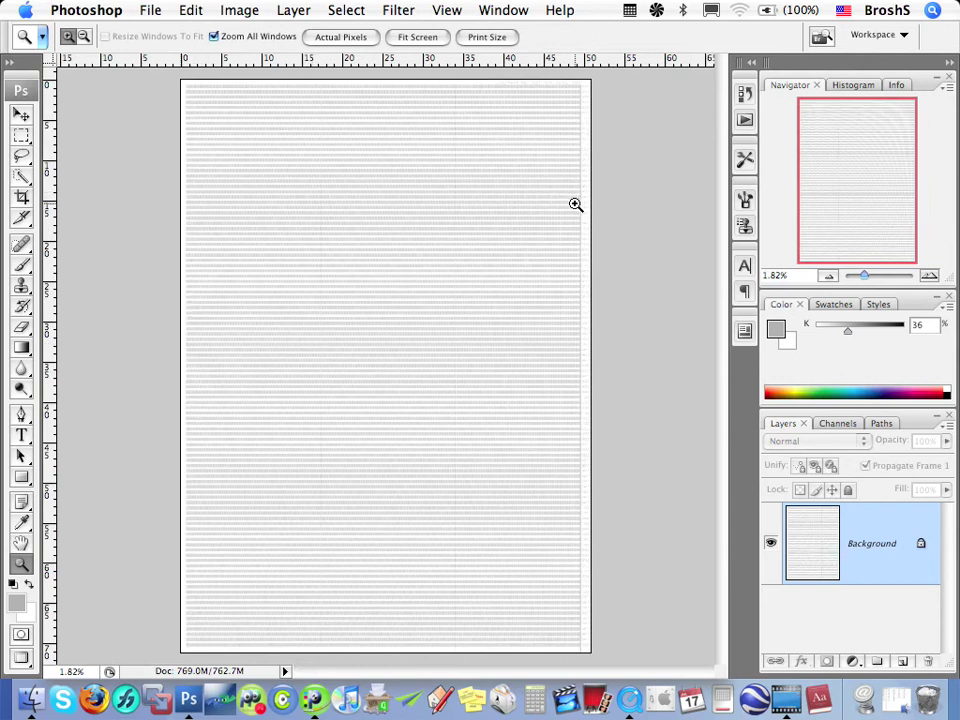
pyautogui.click(315, 680)
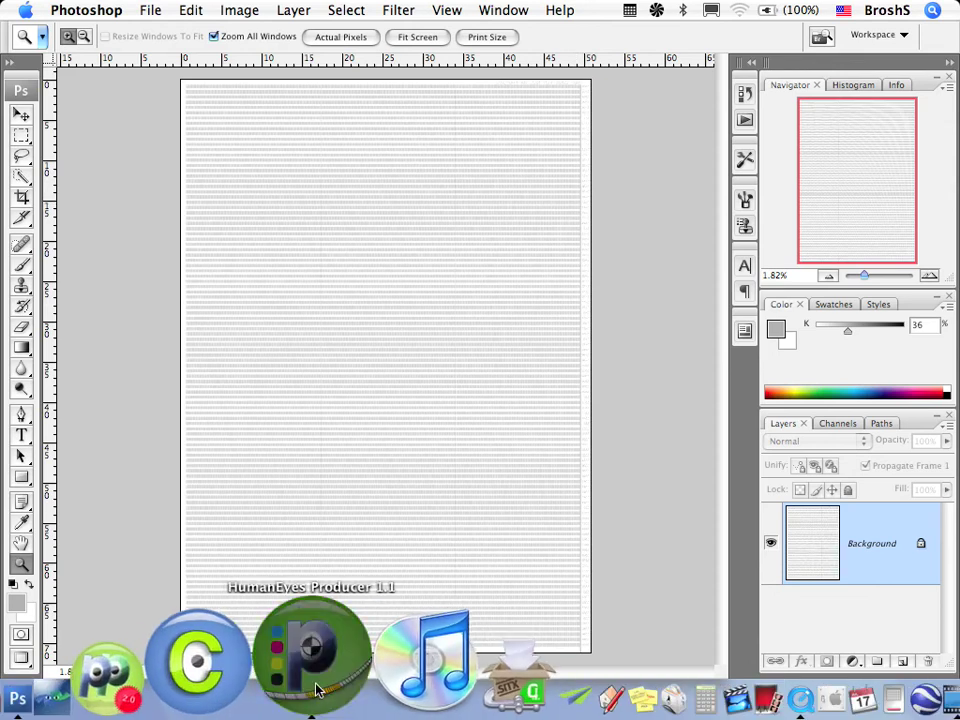